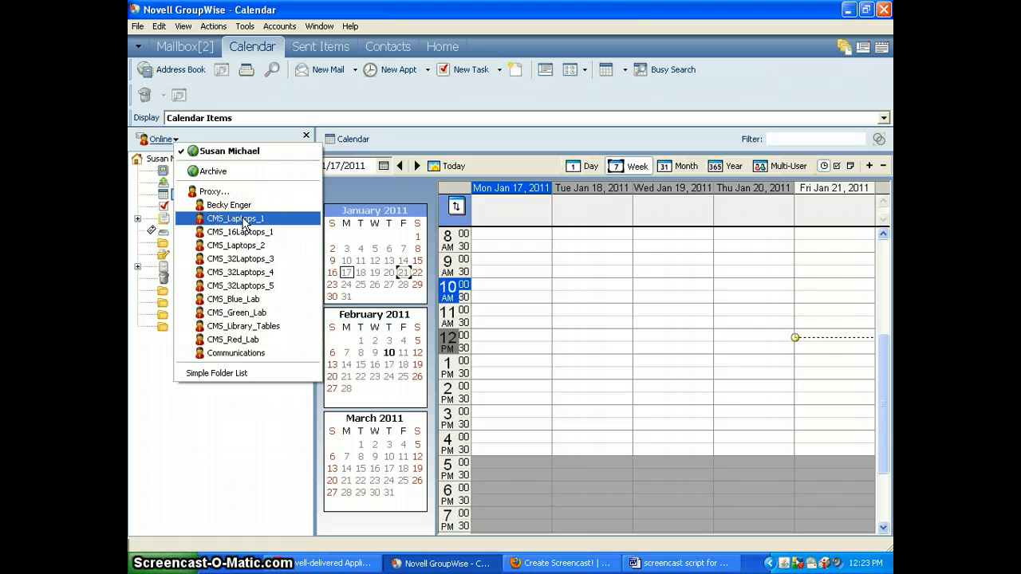
- Open the Proxy dialog and browse the address book for an account to proxy into
{"action": "left_click", "coordinate": [221, 193]}
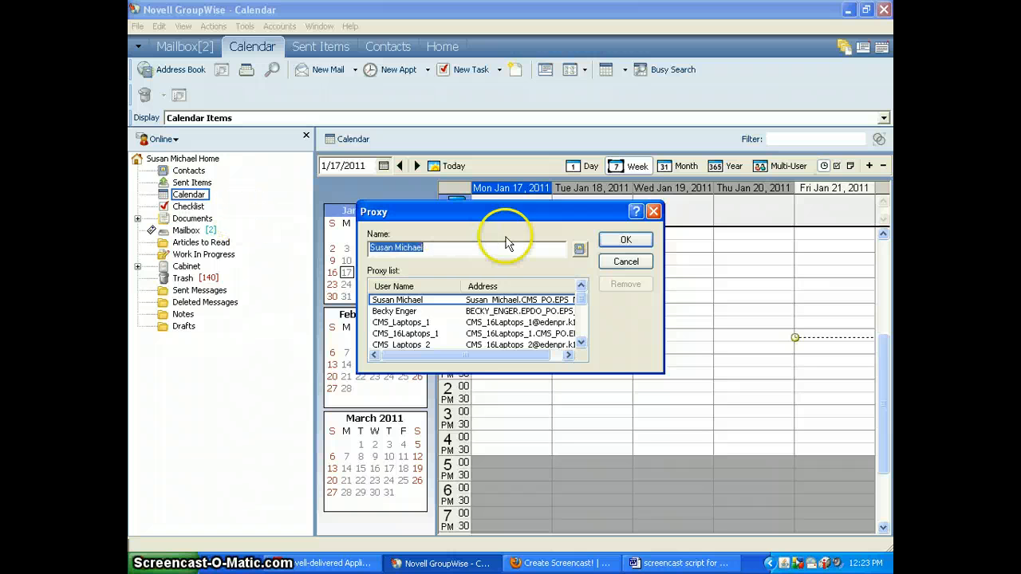
{"action": "left_click", "coordinate": [578, 250]}
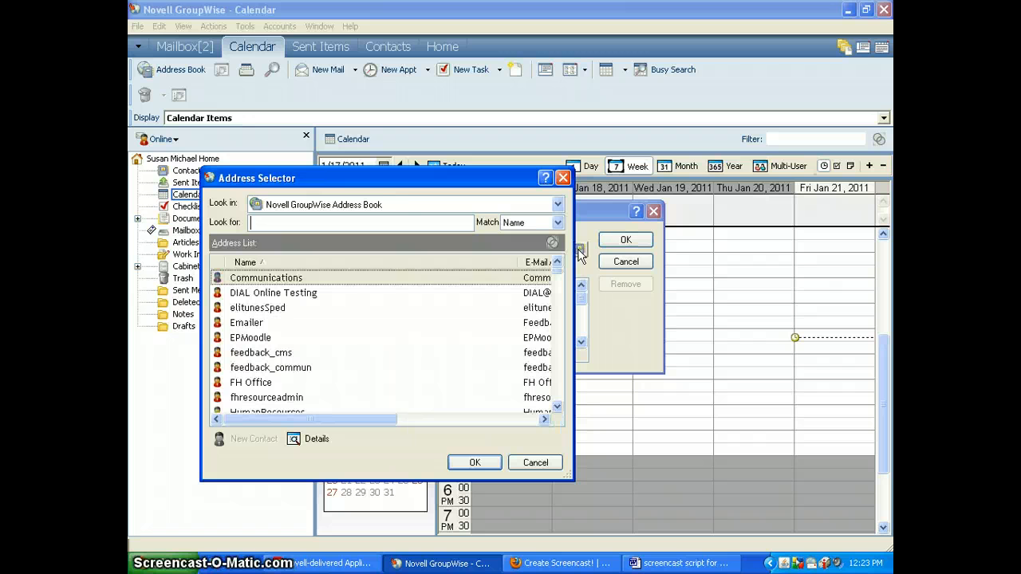
- Search the address book for 'CMS' and scroll through the matching resources
{"action": "left_click", "coordinate": [266, 225]}
{"action": "type", "text": "CM"}
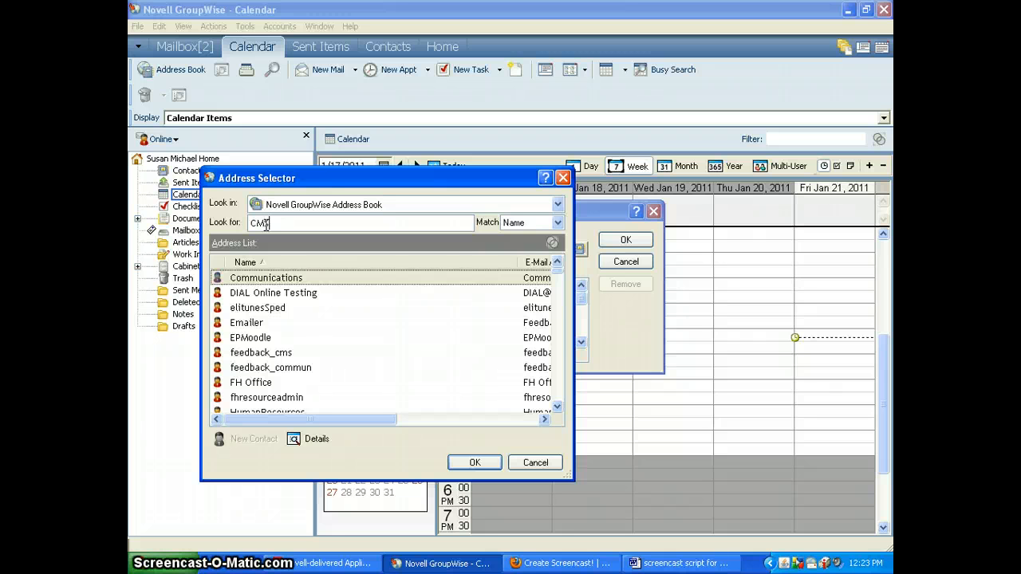
{"action": "type", "text": "S Amber Team"}
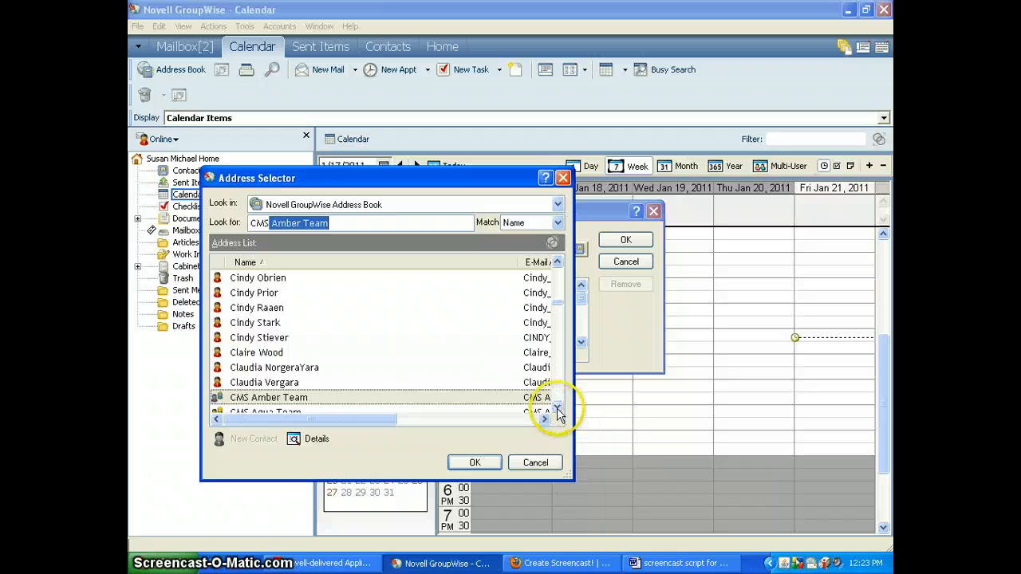
{"action": "left_click", "coordinate": [557, 411]}
{"action": "left_click", "coordinate": [558, 412]}
{"action": "left_click", "coordinate": [557, 412]}
{"action": "left_click", "coordinate": [558, 411]}
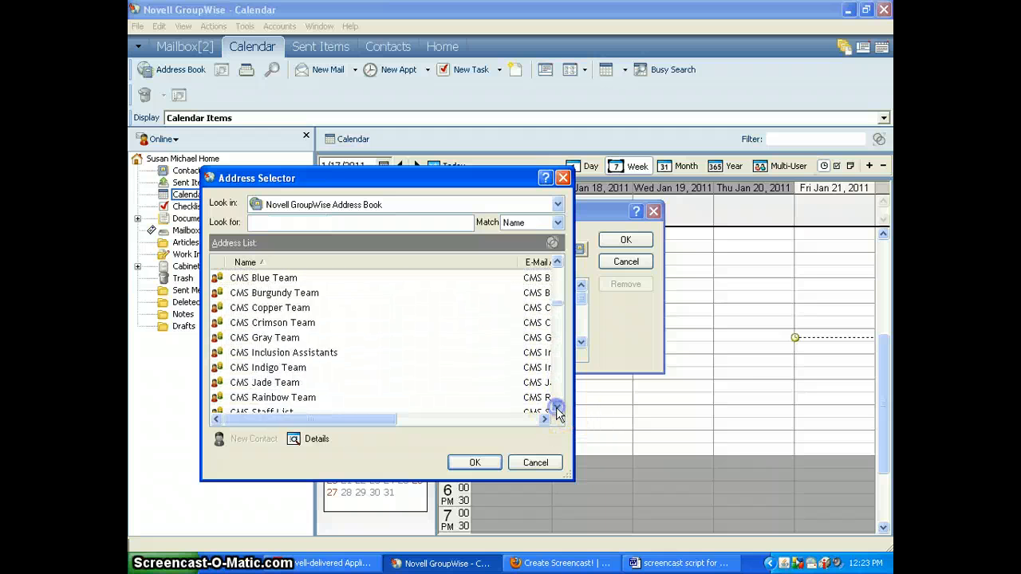
{"action": "left_click", "coordinate": [558, 412]}
{"action": "left_click", "coordinate": [558, 412]}
{"action": "left_click", "coordinate": [557, 411]}
{"action": "left_click", "coordinate": [557, 412]}
{"action": "left_click", "coordinate": [558, 412]}
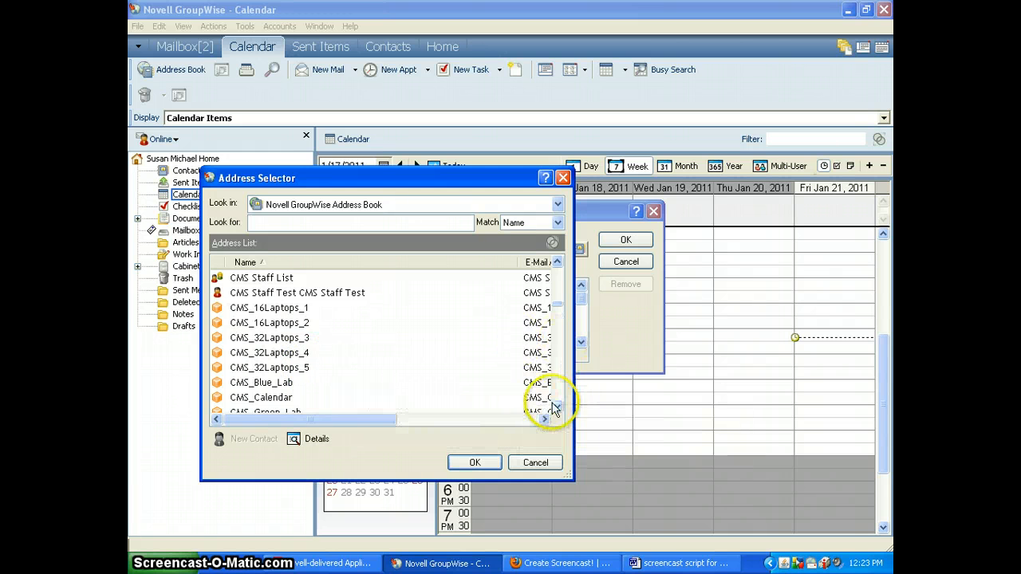
{"action": "left_click", "coordinate": [556, 410]}
{"action": "left_click", "coordinate": [556, 410]}
{"action": "left_click", "coordinate": [556, 410]}
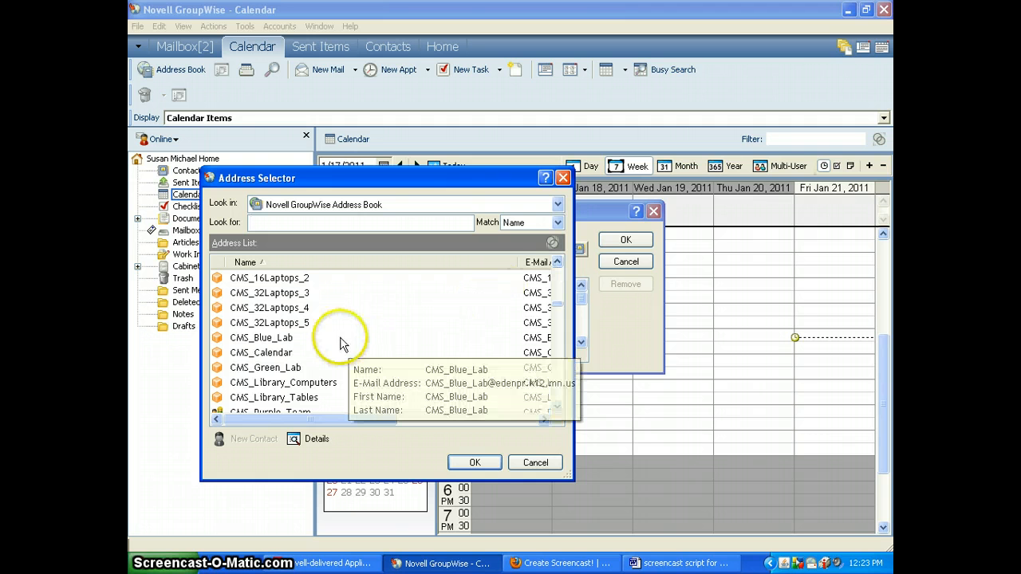
- Select CMS_32Laptops_3 and open its calendar as a proxy
{"action": "double_click", "coordinate": [557, 264]}
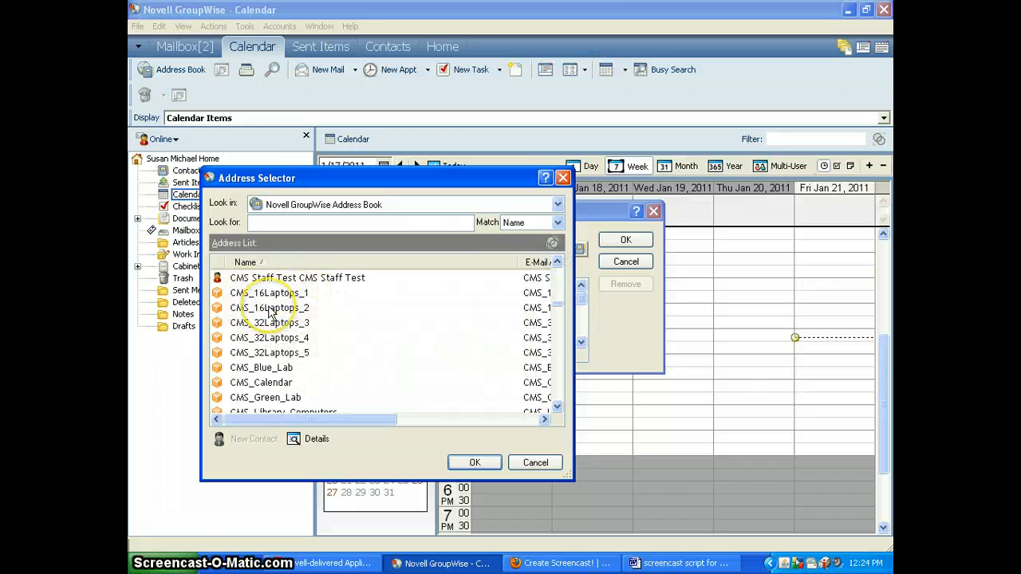
{"action": "mouse_move", "coordinate": [293, 327]}
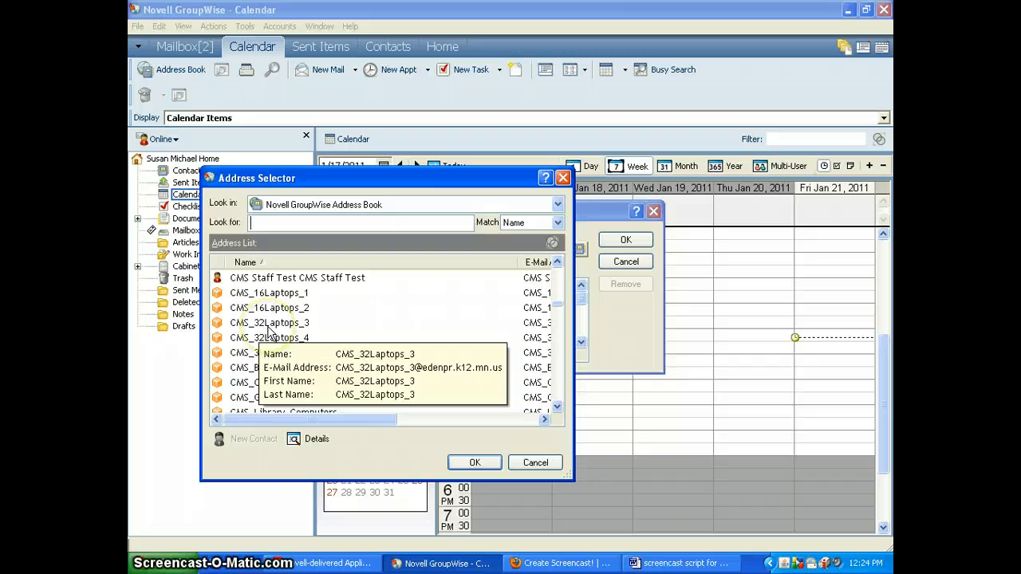
{"action": "left_click", "coordinate": [269, 328]}
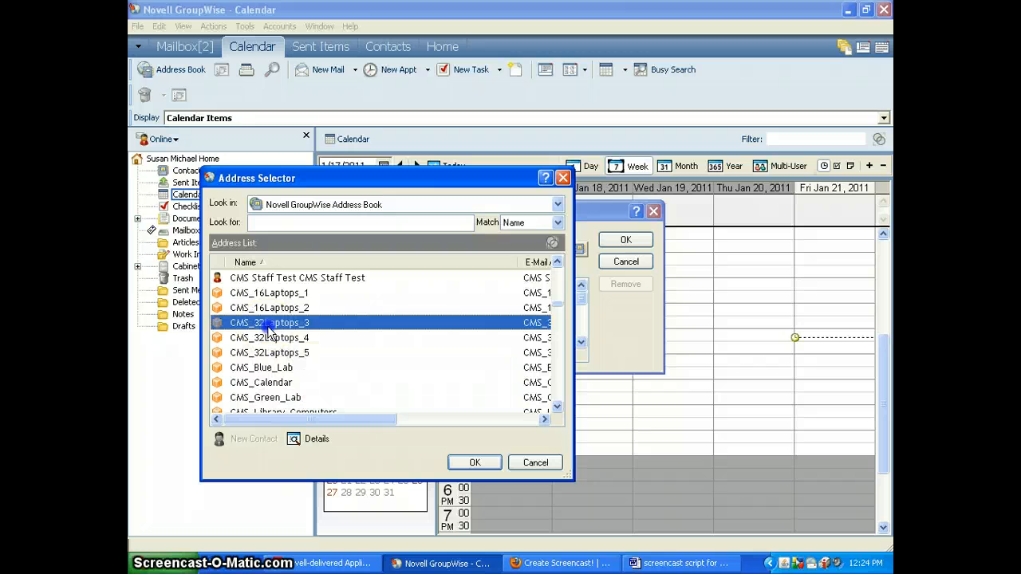
{"action": "left_click", "coordinate": [492, 464]}
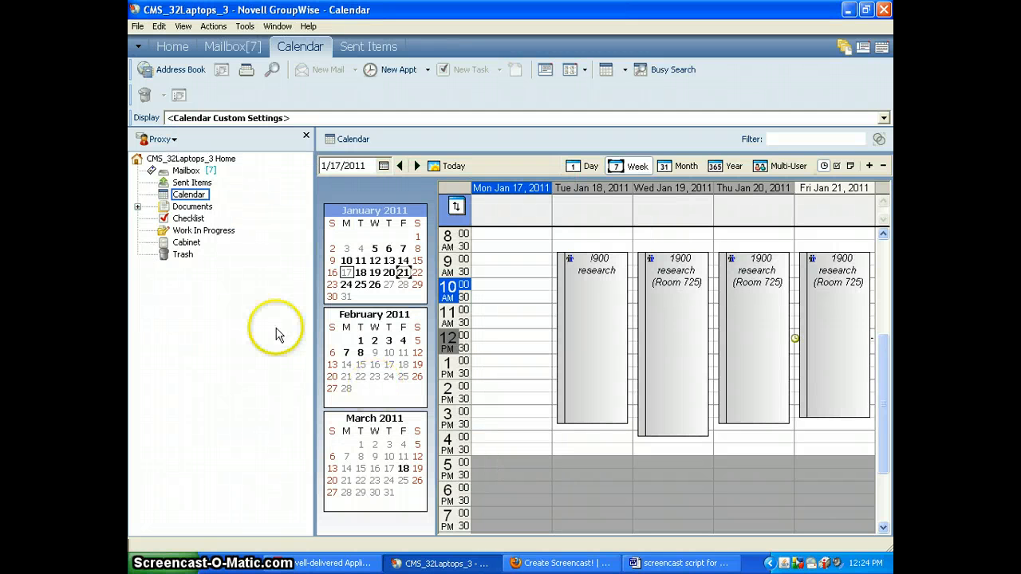
- Switch through the CMS_32Laptops_4 and CMS_32Laptops_5 proxy calendars, ending on CMS_16Laptops_1
{"action": "left_click", "coordinate": [162, 141]}
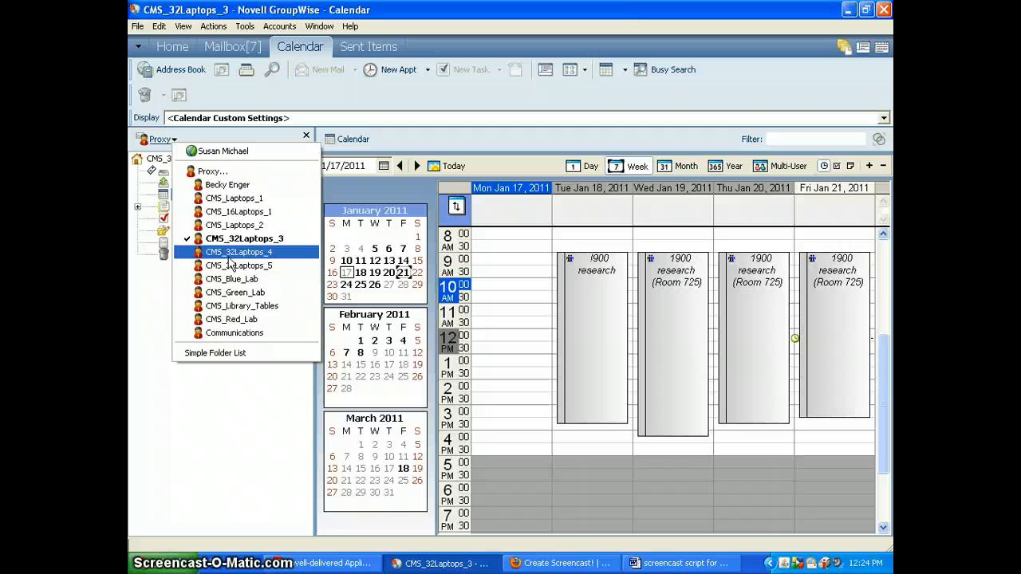
{"action": "left_click", "coordinate": [228, 254]}
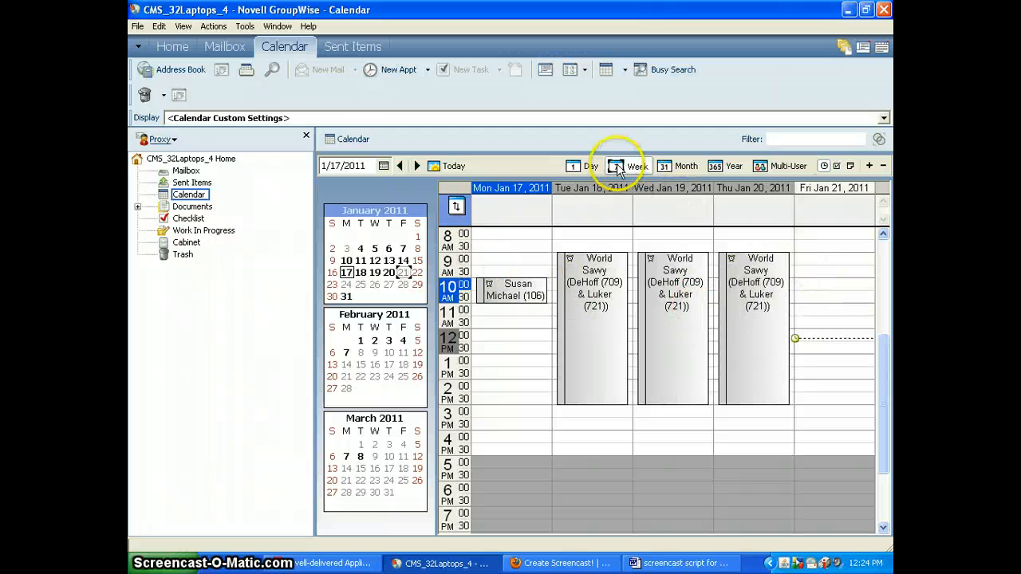
{"action": "left_click", "coordinate": [159, 138]}
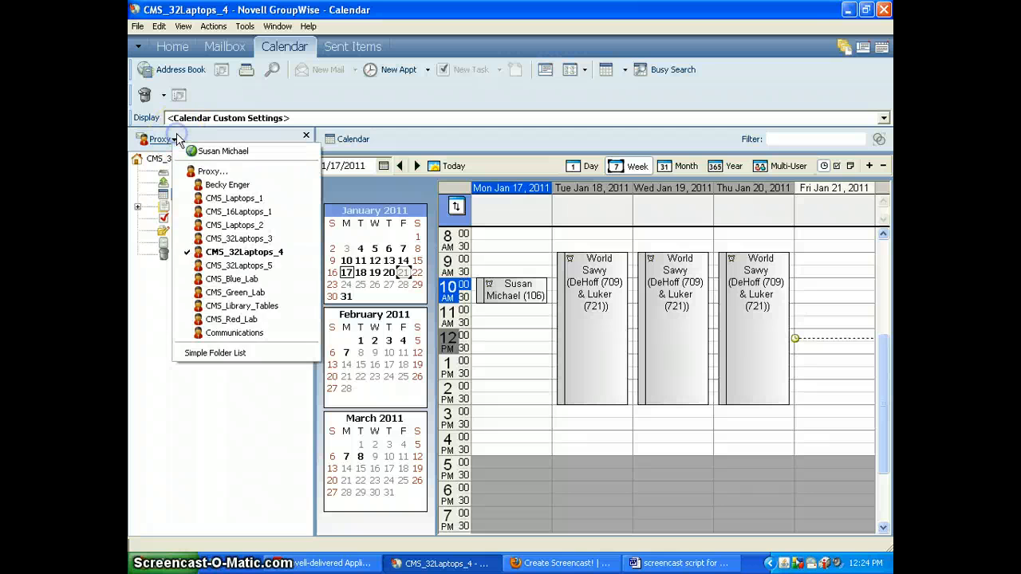
{"action": "left_click", "coordinate": [229, 266]}
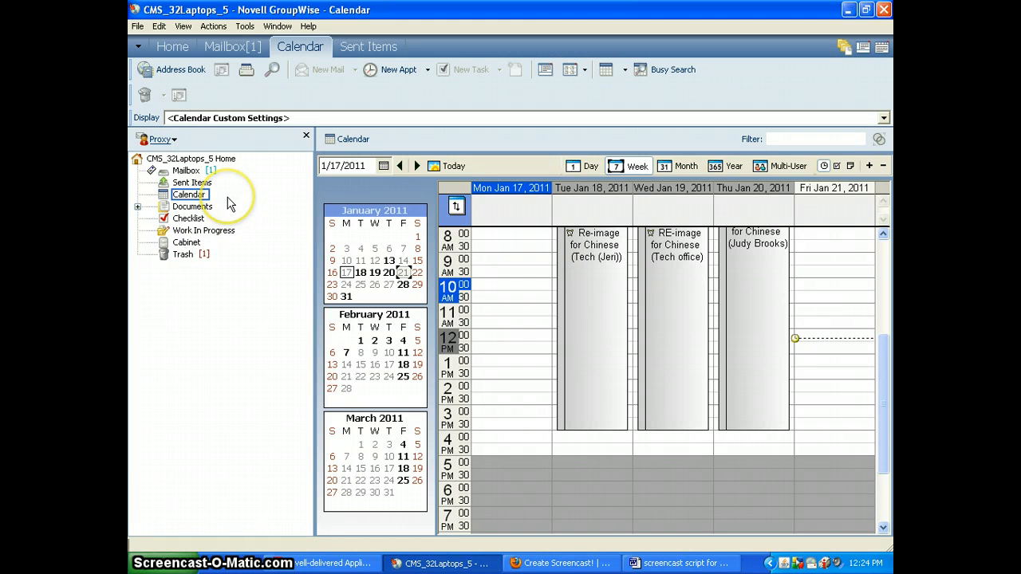
{"action": "left_click", "coordinate": [160, 139]}
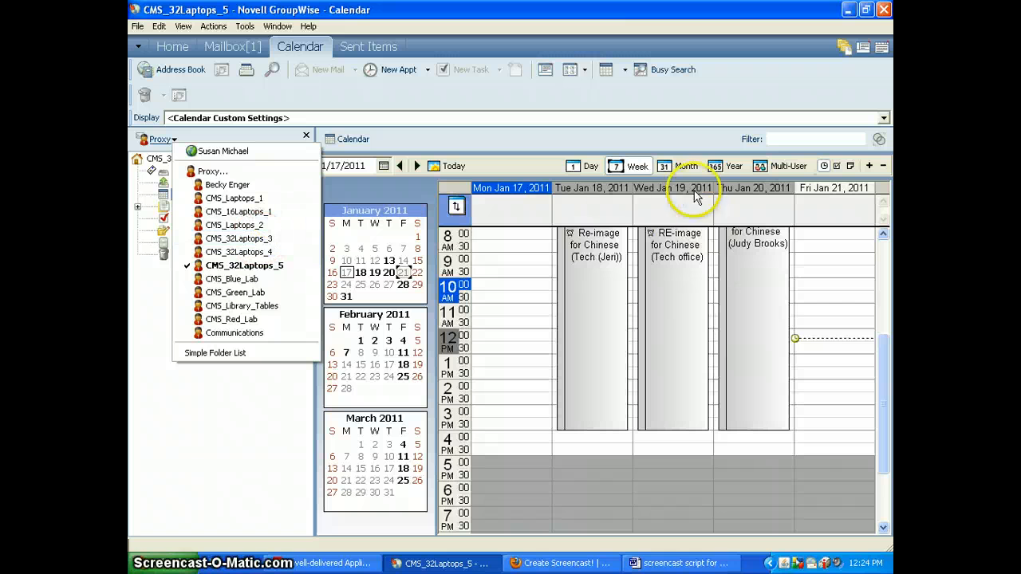
{"action": "left_click", "coordinate": [271, 209]}
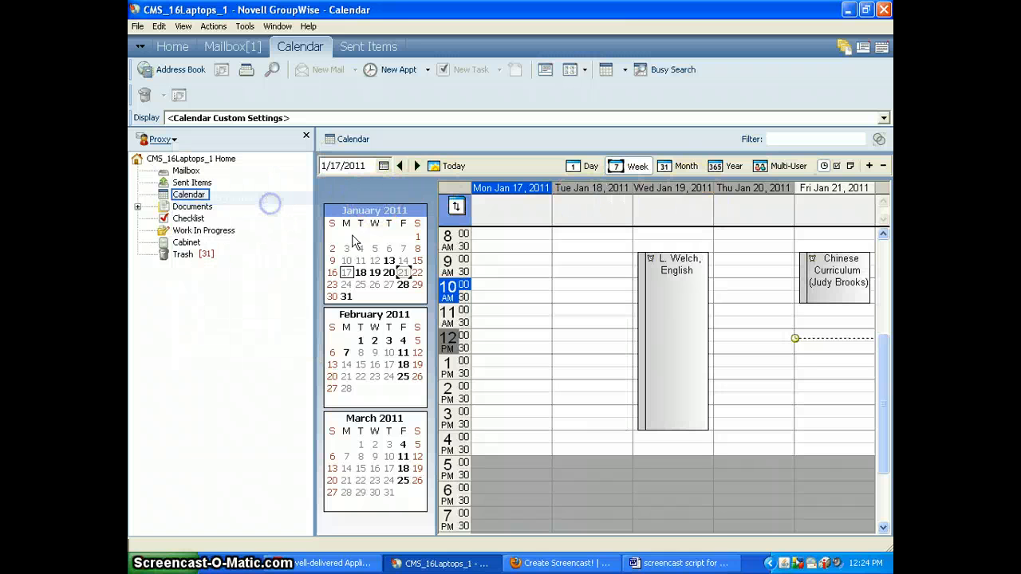
- Show the resources in Multi-User view for today, January 21, 2011, then bring up the proxy account list
{"action": "left_click", "coordinate": [788, 165]}
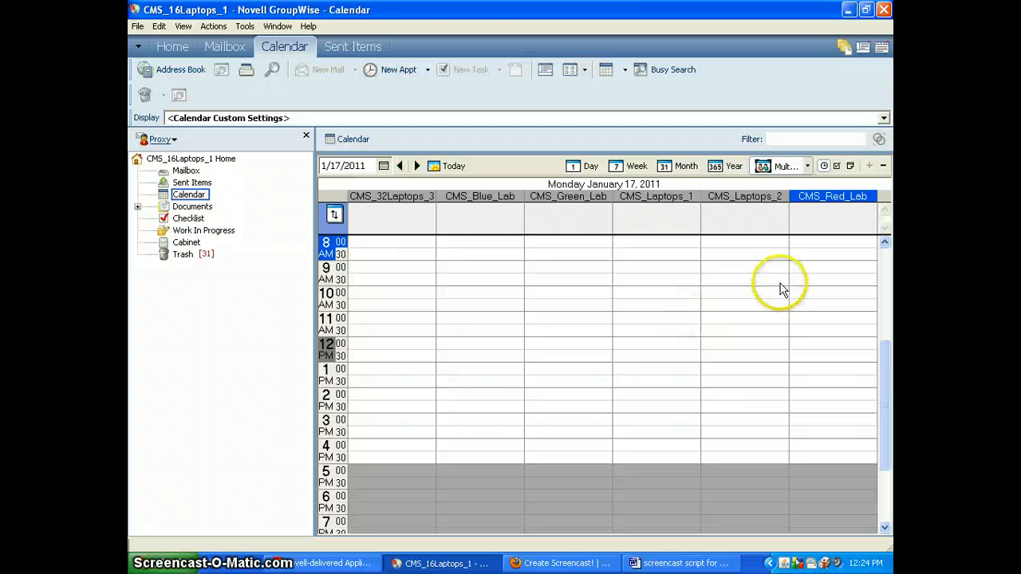
{"action": "left_click", "coordinate": [442, 167]}
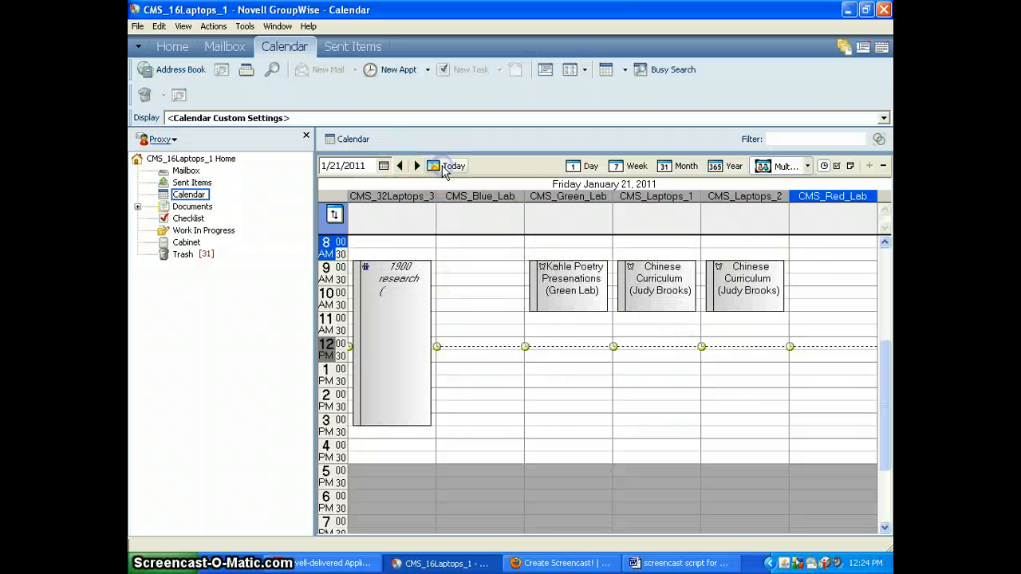
{"action": "left_click", "coordinate": [452, 168]}
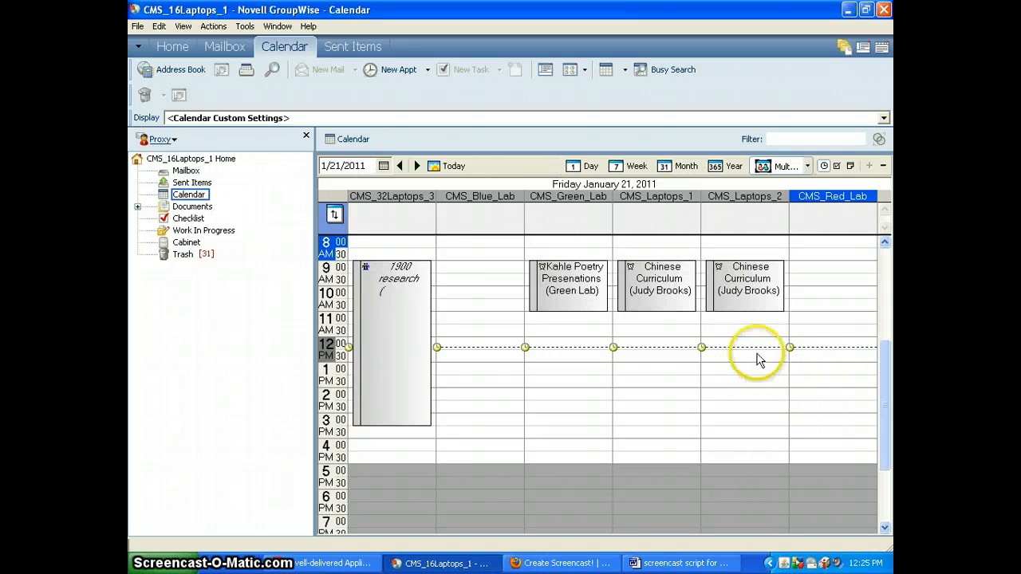
{"action": "left_click", "coordinate": [172, 139]}
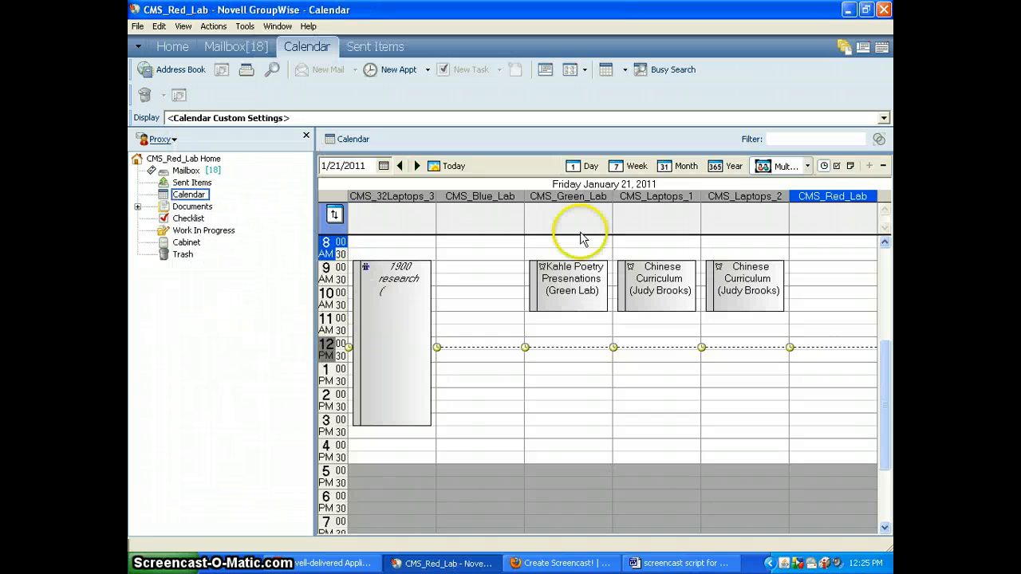
- Leave Multi-User view and show CMS_Red_Lab's single-day calendar for January 21, 2011
{"action": "left_click", "coordinate": [797, 167]}
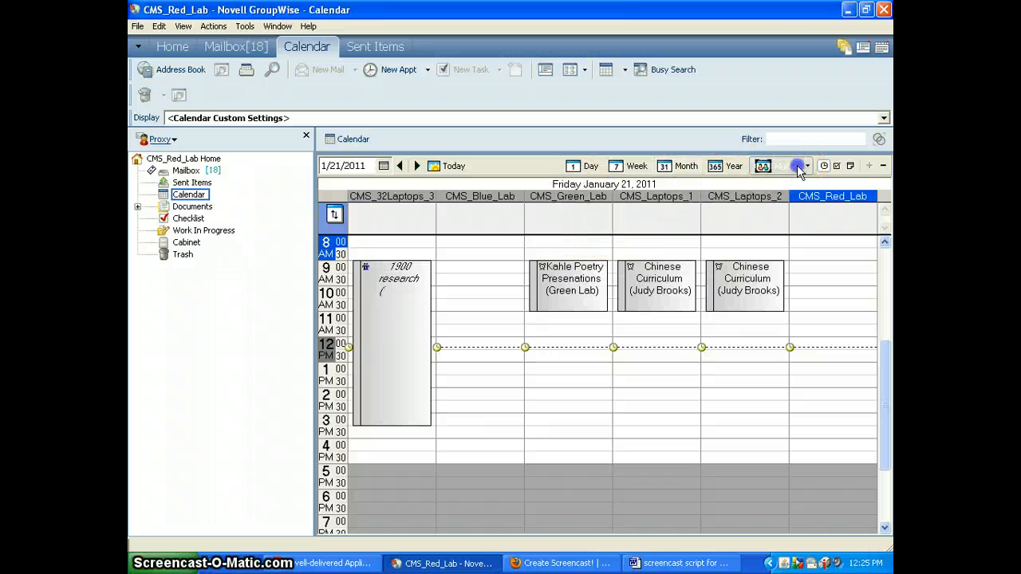
{"action": "left_click", "coordinate": [571, 168]}
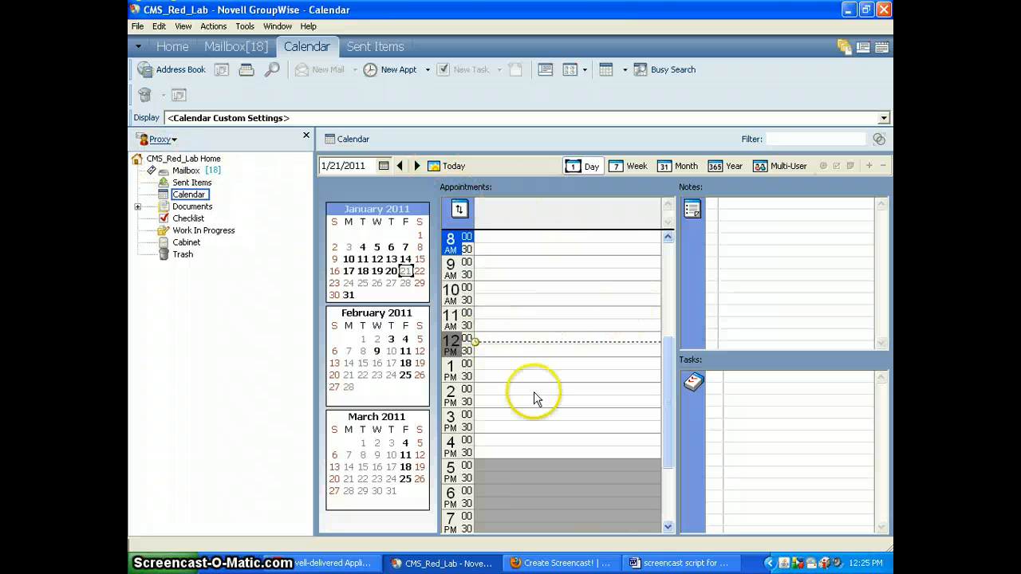
- Start a 1:00 PM appointment with the teacher's name plus '(math)' as subject and place 106
{"action": "double_click", "coordinate": [494, 371]}
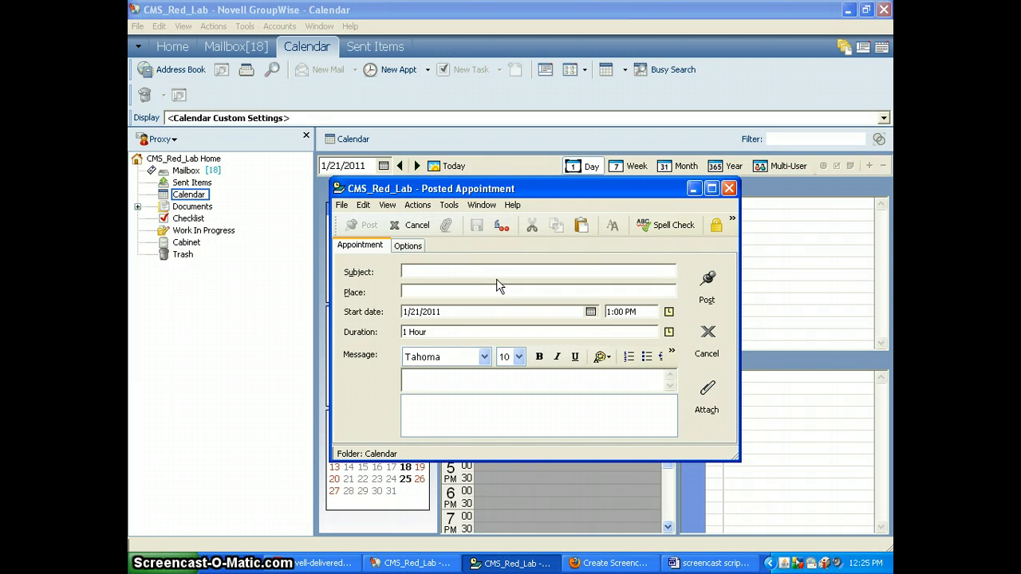
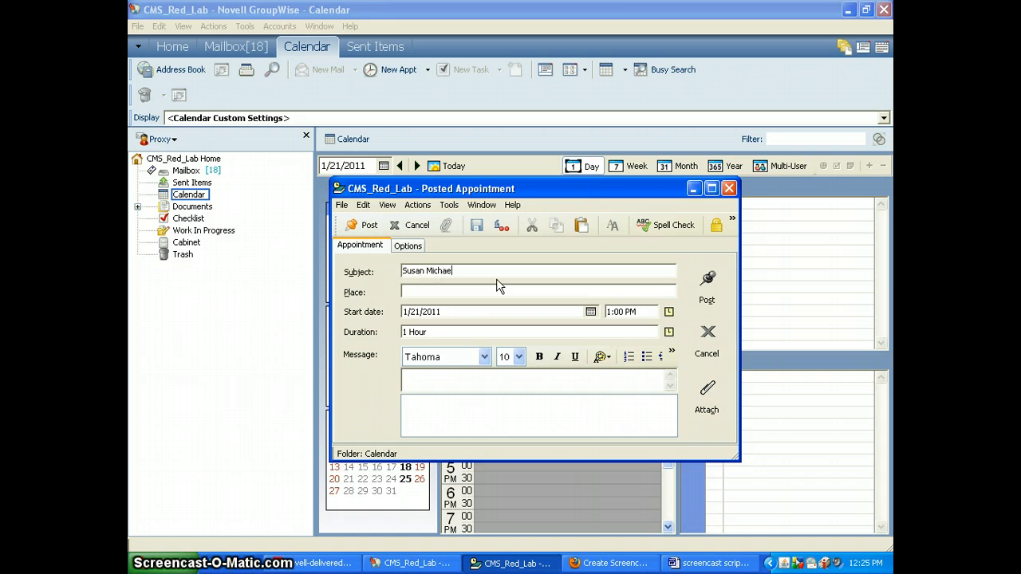
{"action": "key", "text": "Tab"}
{"action": "type", "text": "106"}
{"action": "left_click", "coordinate": [500, 273]}
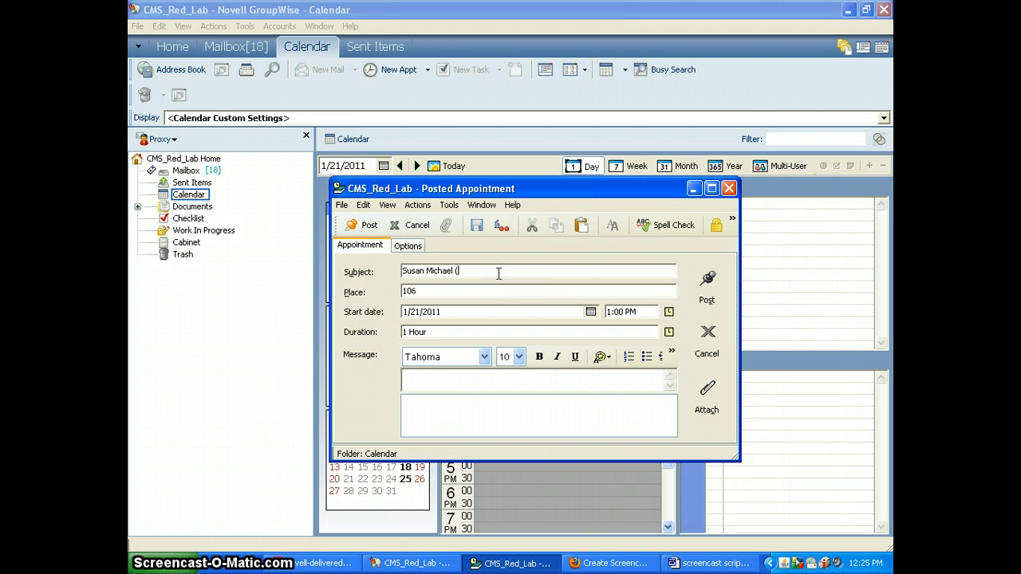
{"action": "type", "text": "(math"}
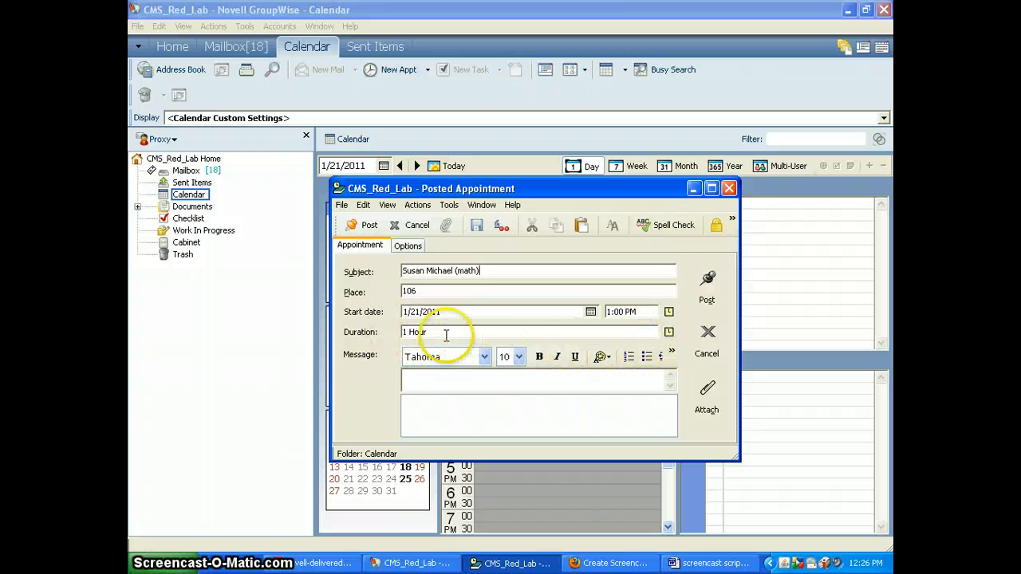
- Set the appointment duration to two hours (1:00–3:00 PM) and post it
{"action": "left_click", "coordinate": [669, 332]}
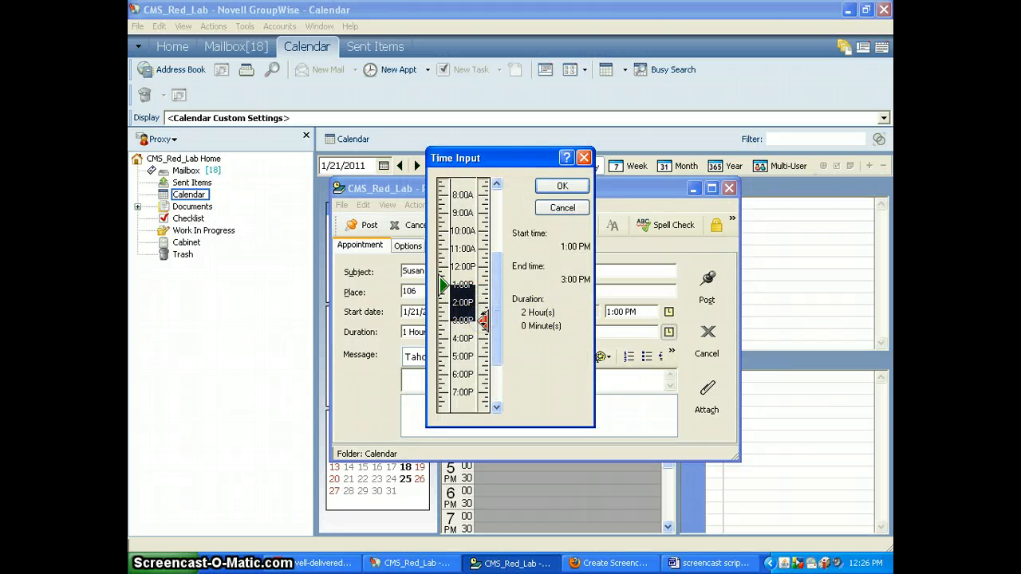
{"action": "left_click", "coordinate": [562, 187]}
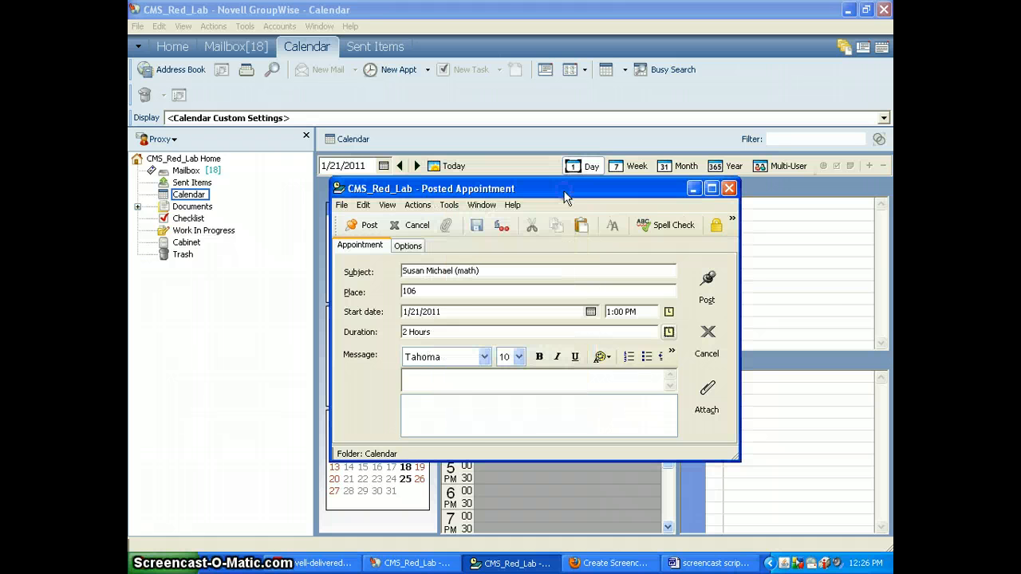
{"action": "left_click", "coordinate": [707, 281]}
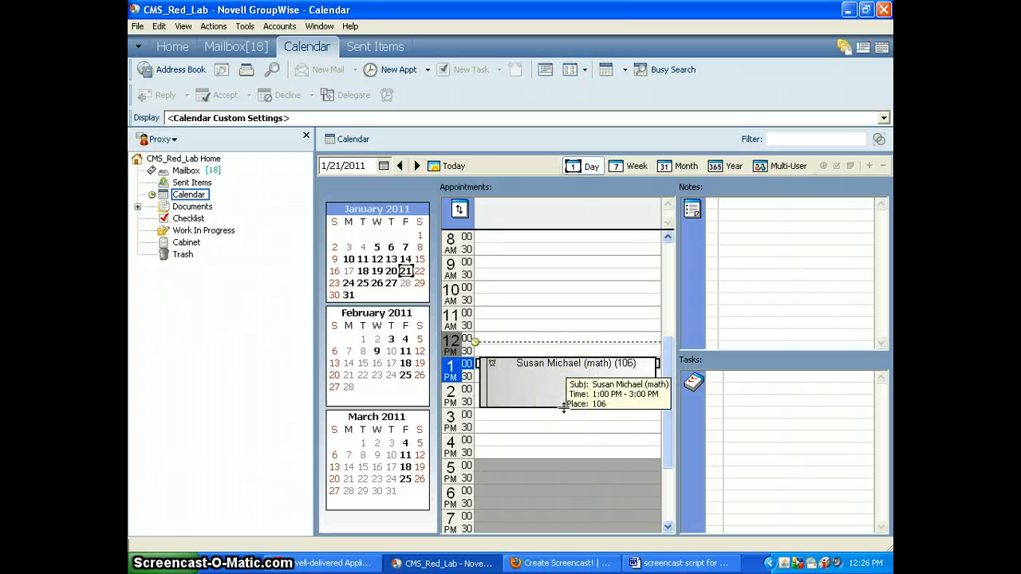
- Stretch the math appointment to end at 4:25 PM, then show the week of January 24–28
{"action": "left_click_drag", "start_coordinate": [531, 407], "coordinate": [535, 448]}
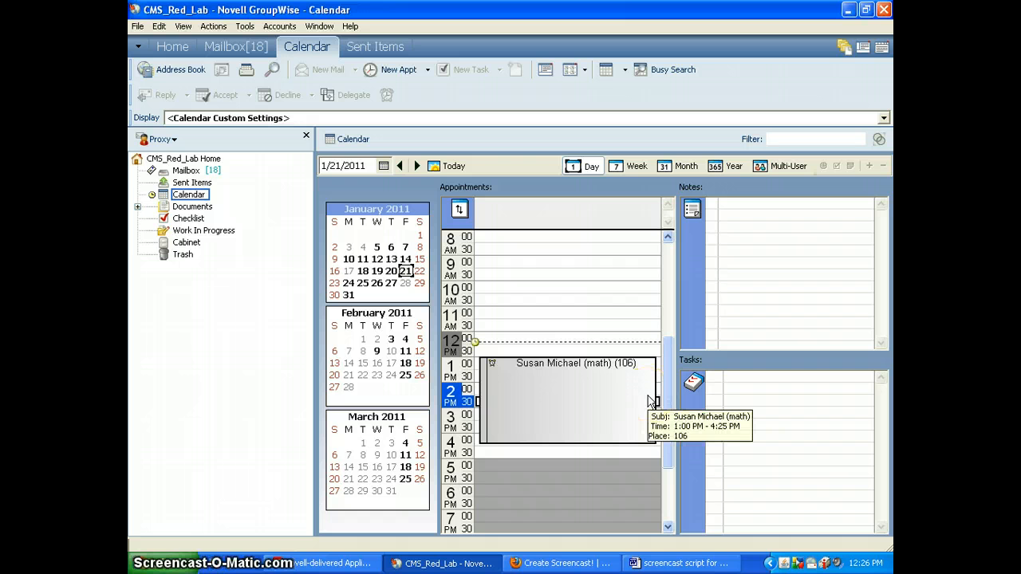
{"action": "left_click", "coordinate": [592, 390]}
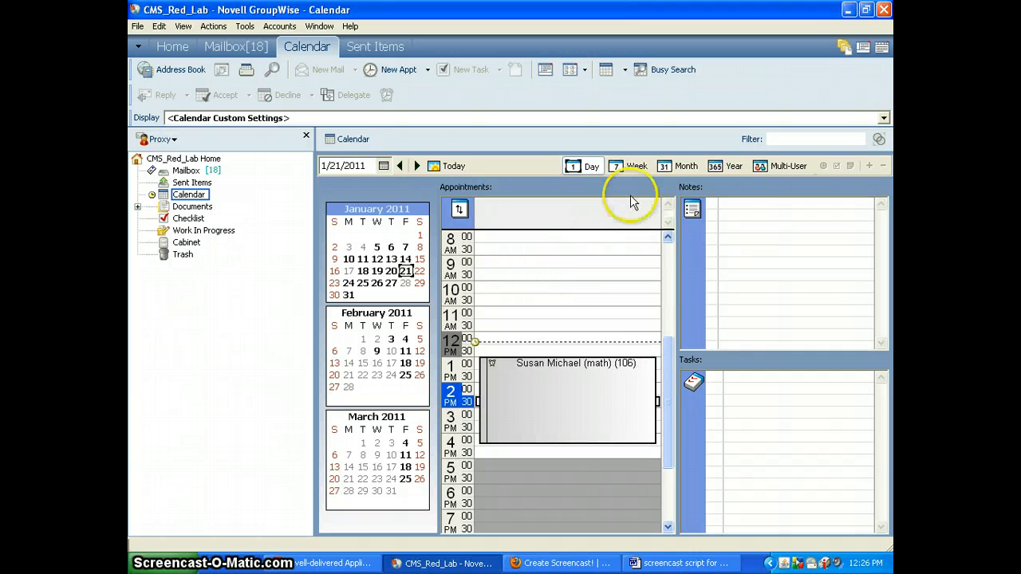
{"action": "left_click", "coordinate": [635, 166]}
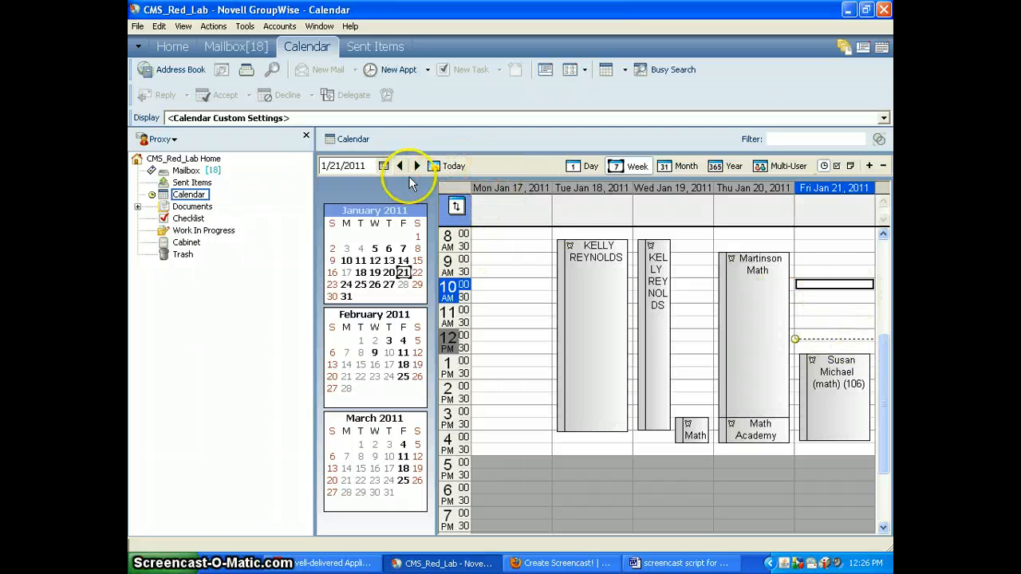
{"action": "left_click", "coordinate": [417, 165]}
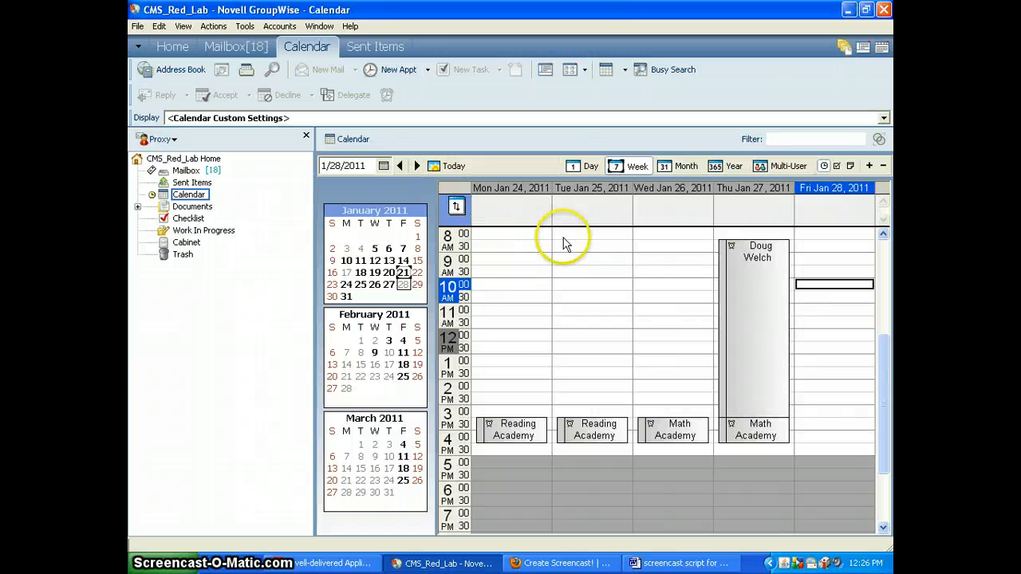
- Draft a Monday January 24 appointment, check its date and recurrence options, cancel it, then list proxy accounts
{"action": "double_click", "coordinate": [497, 234]}
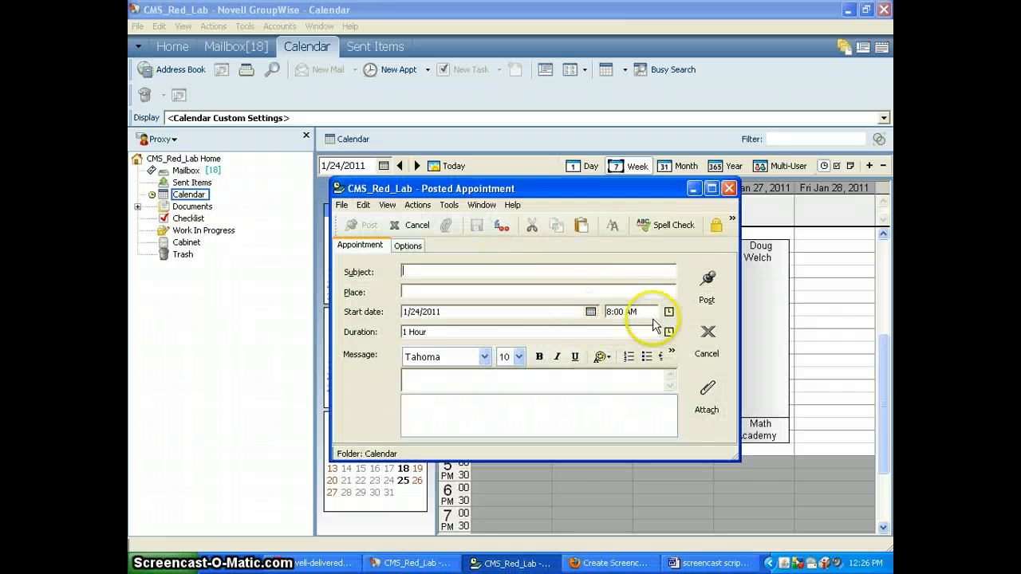
{"action": "left_click", "coordinate": [590, 311]}
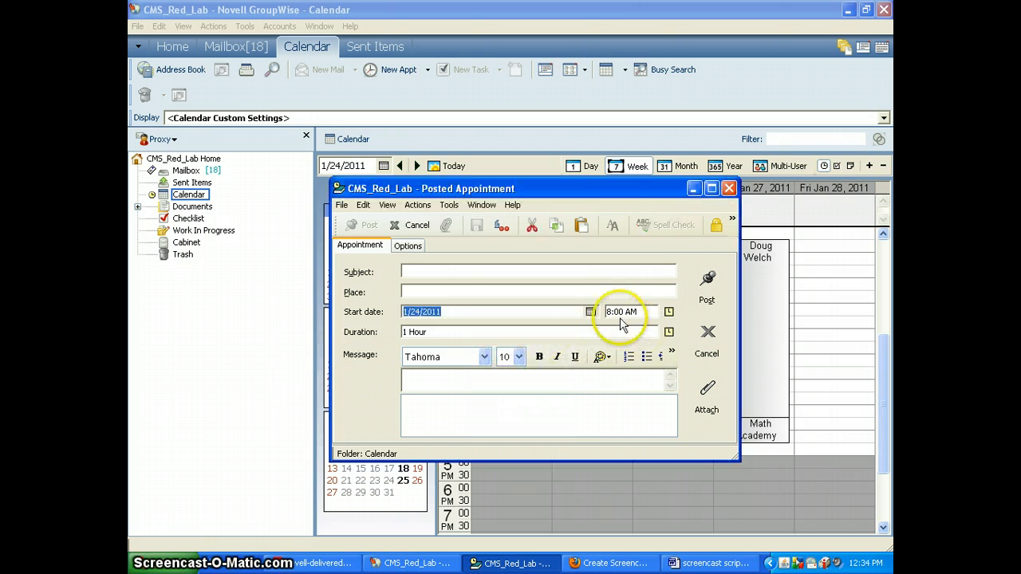
{"action": "left_click", "coordinate": [591, 312]}
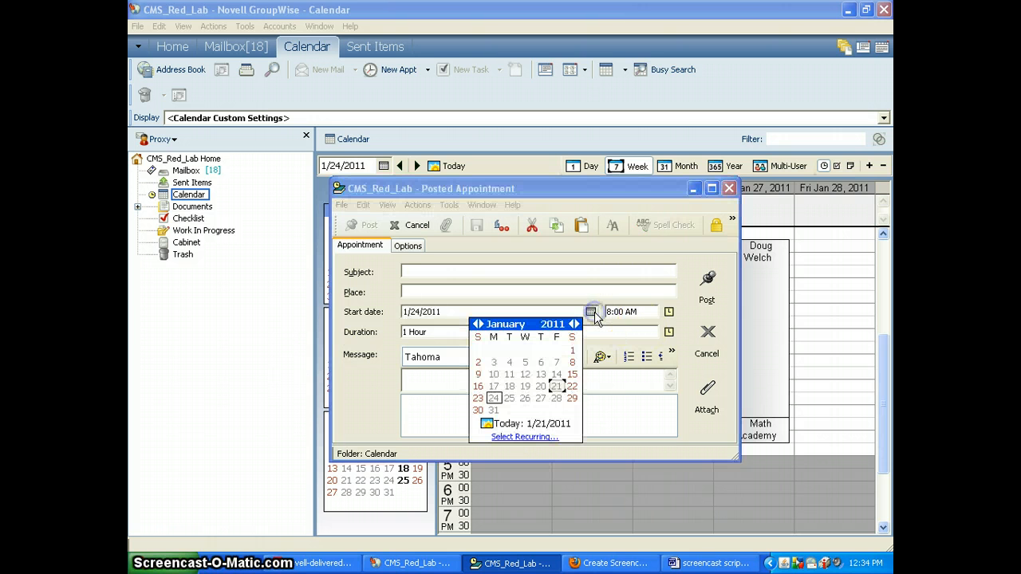
{"action": "left_click", "coordinate": [528, 439]}
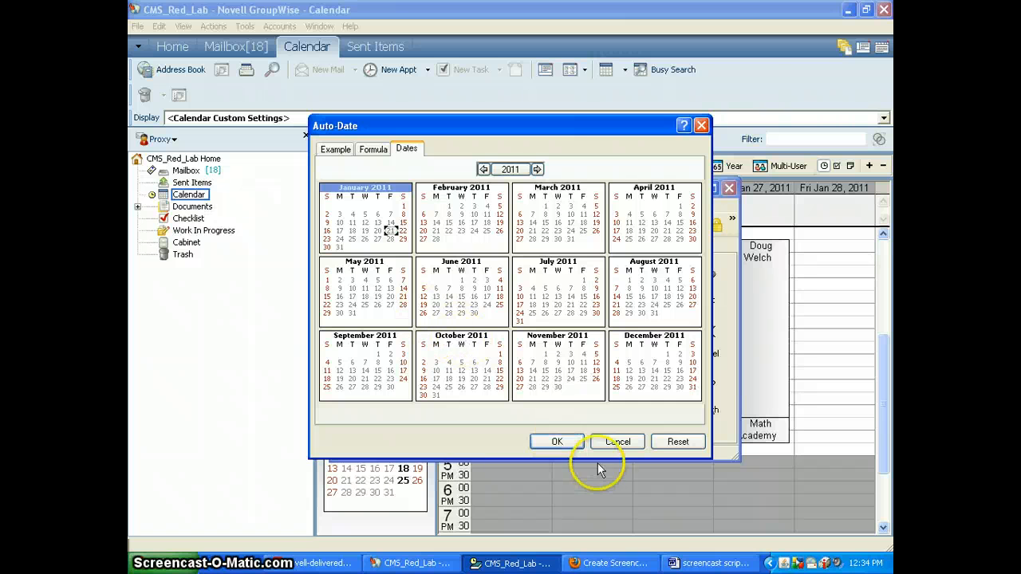
{"action": "left_click", "coordinate": [613, 443]}
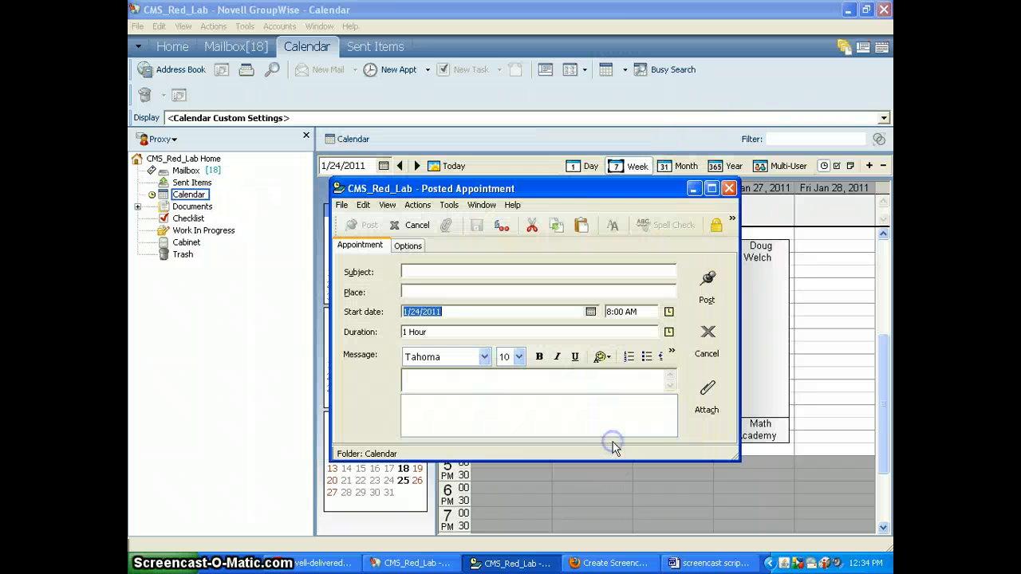
{"action": "left_click", "coordinate": [710, 341]}
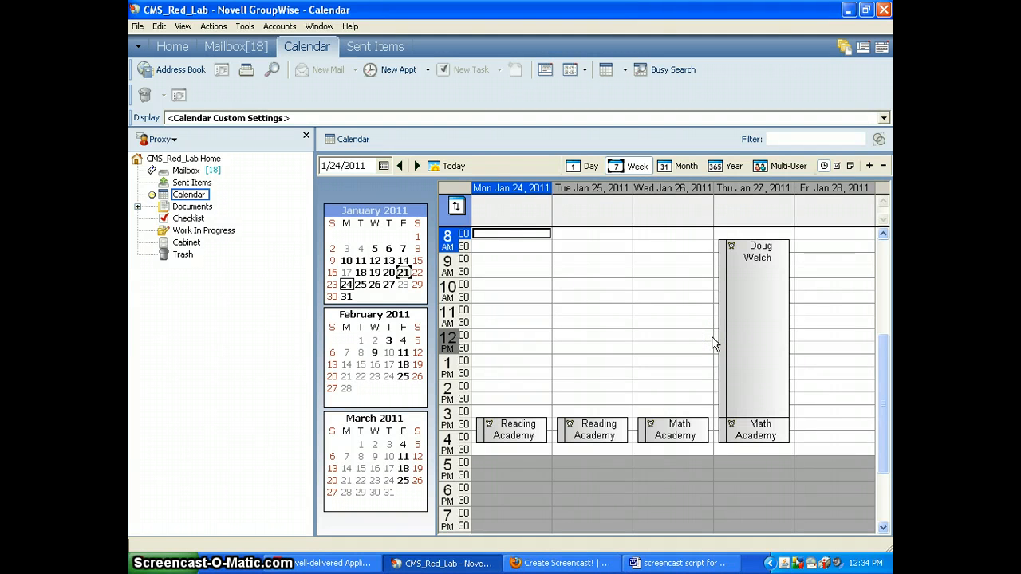
{"action": "left_click", "coordinate": [173, 139]}
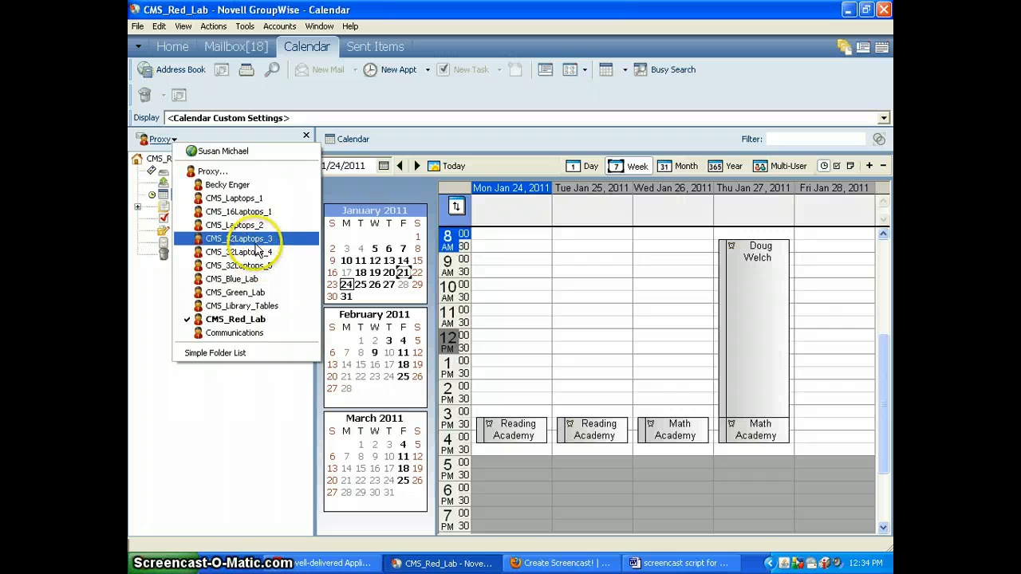